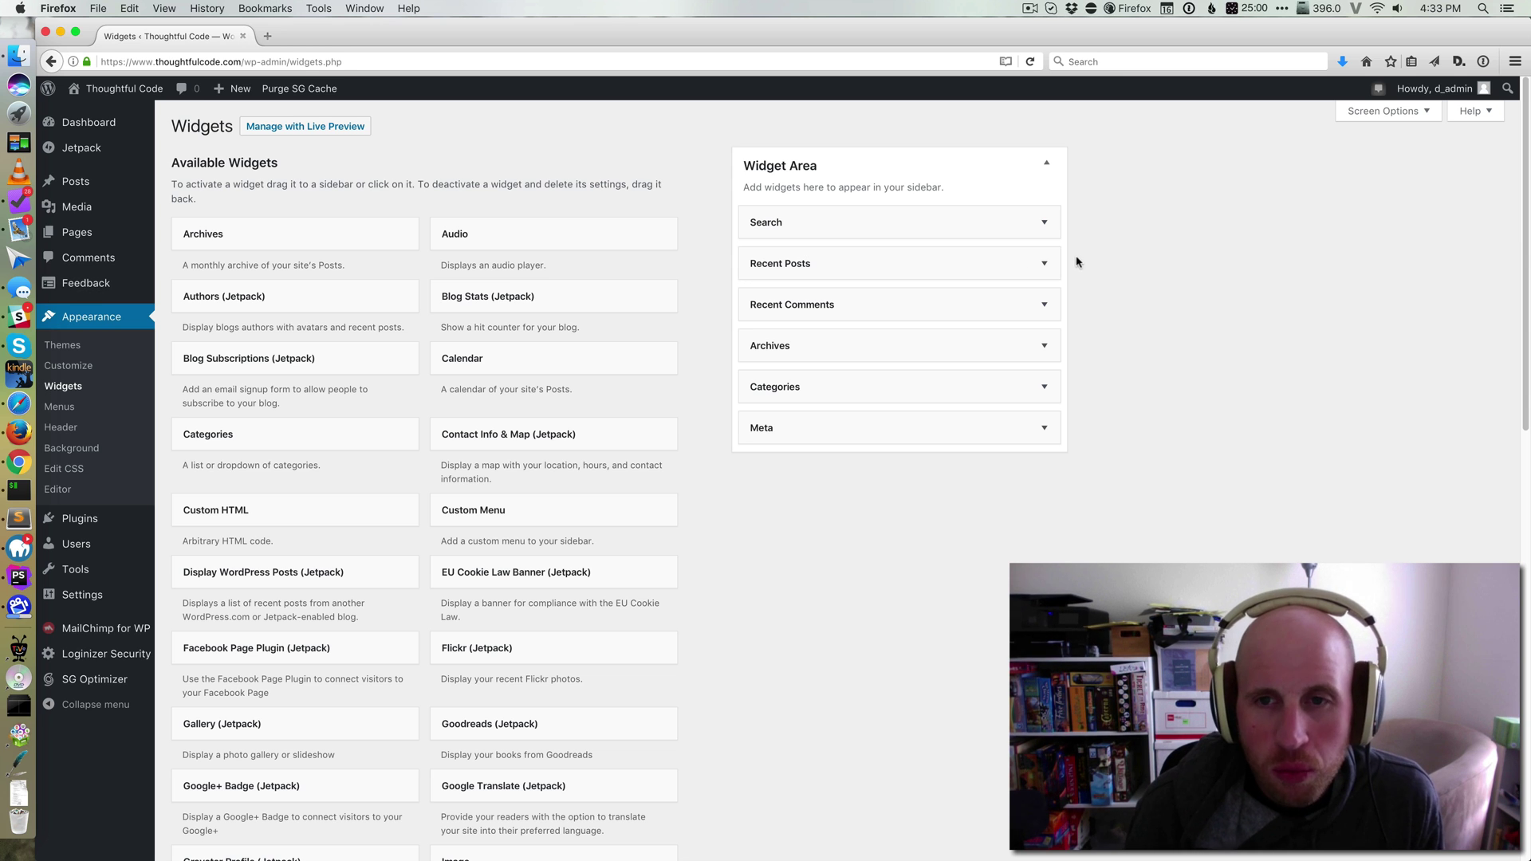
# - Expand Search and Recent Posts, and open Search's visibility rule, keeping it on Show
pyautogui.click(1044, 221)
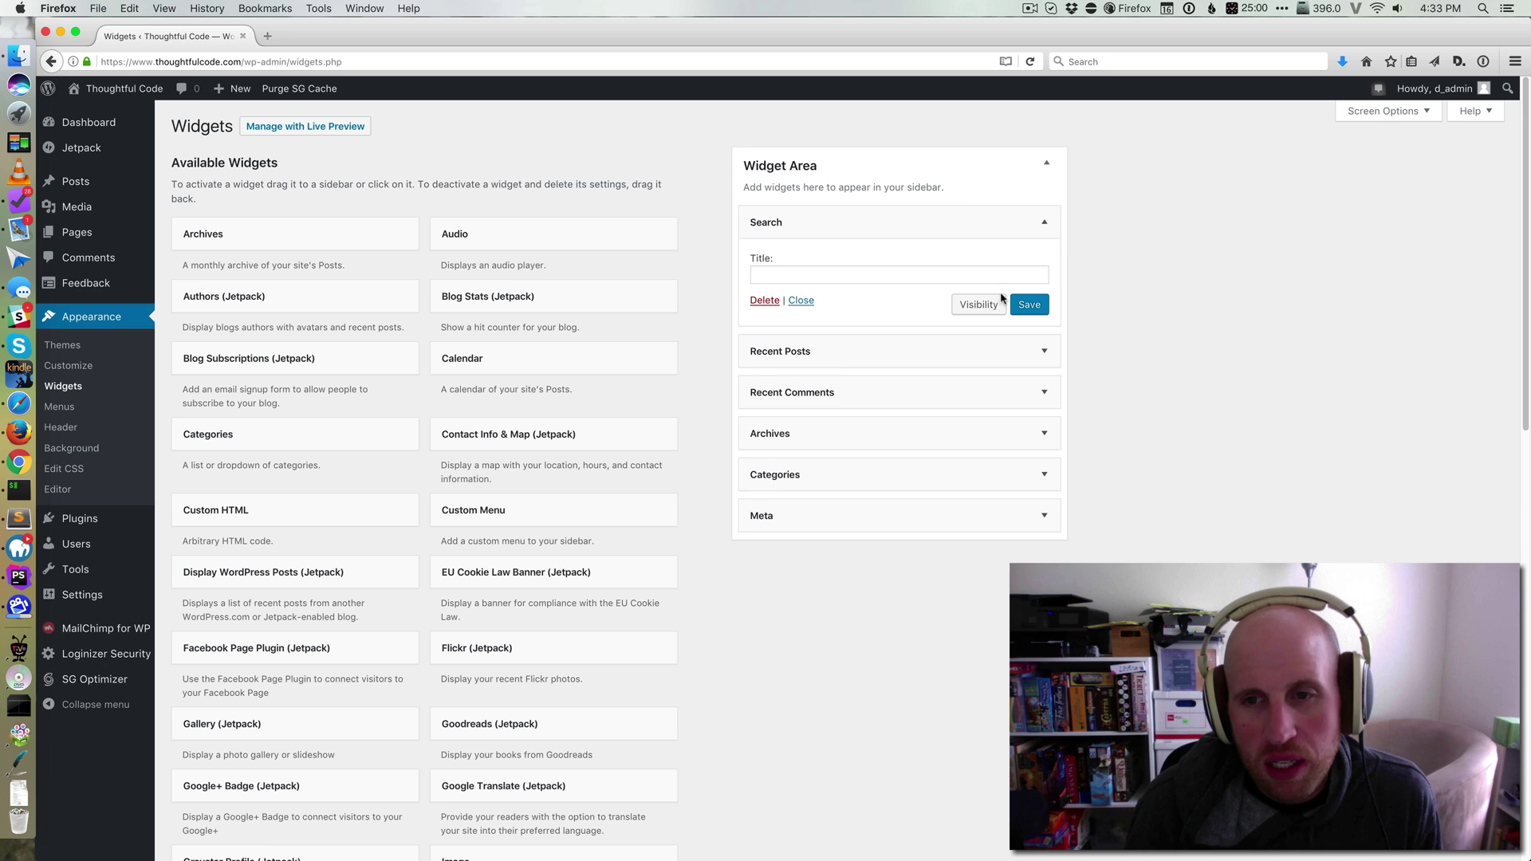
pyautogui.click(1044, 351)
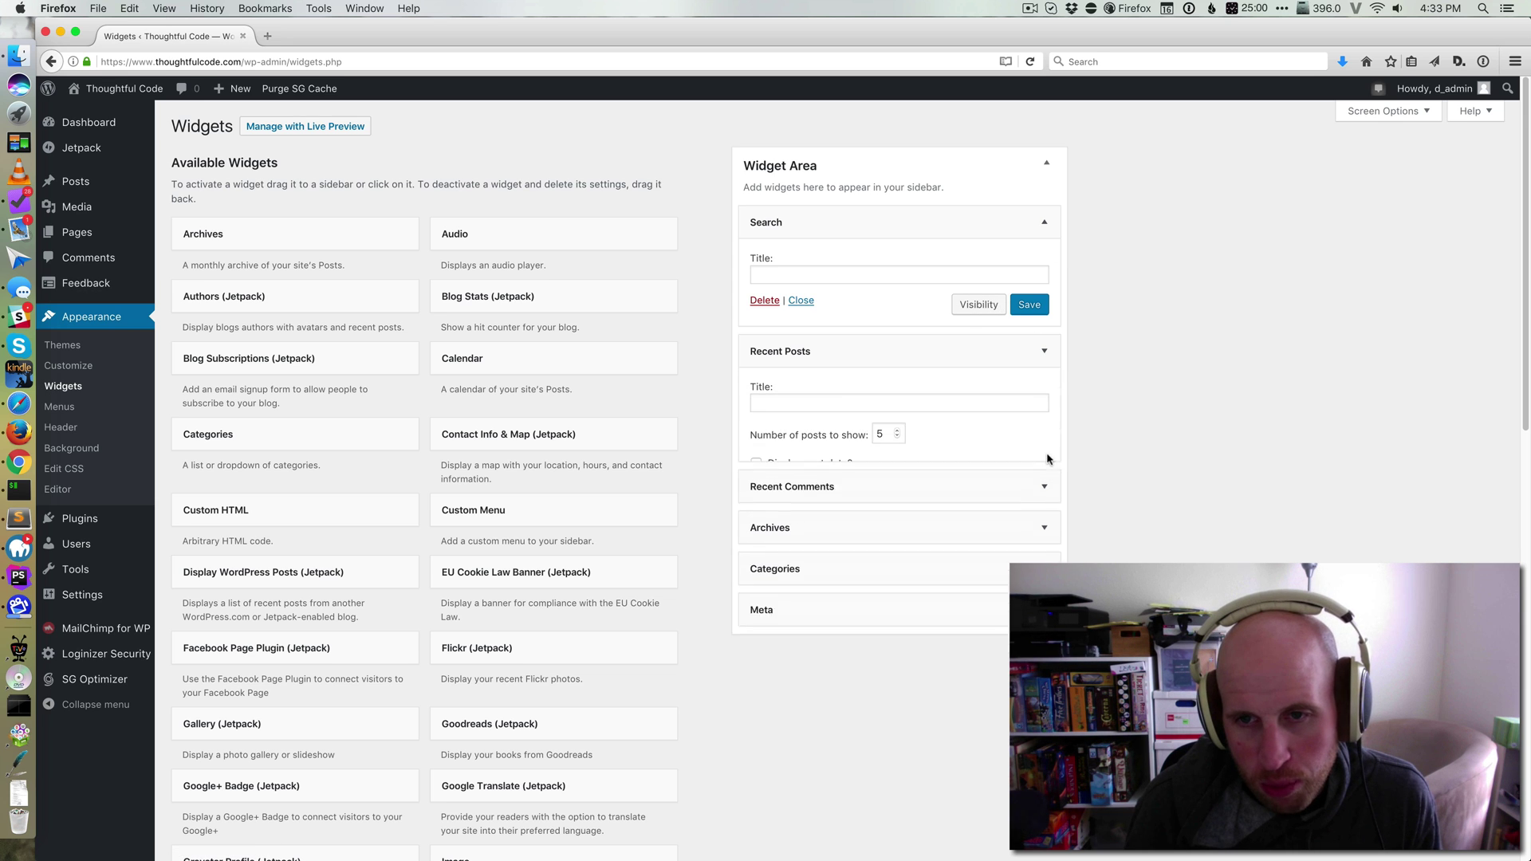
pyautogui.click(966, 305)
pyautogui.click(784, 315)
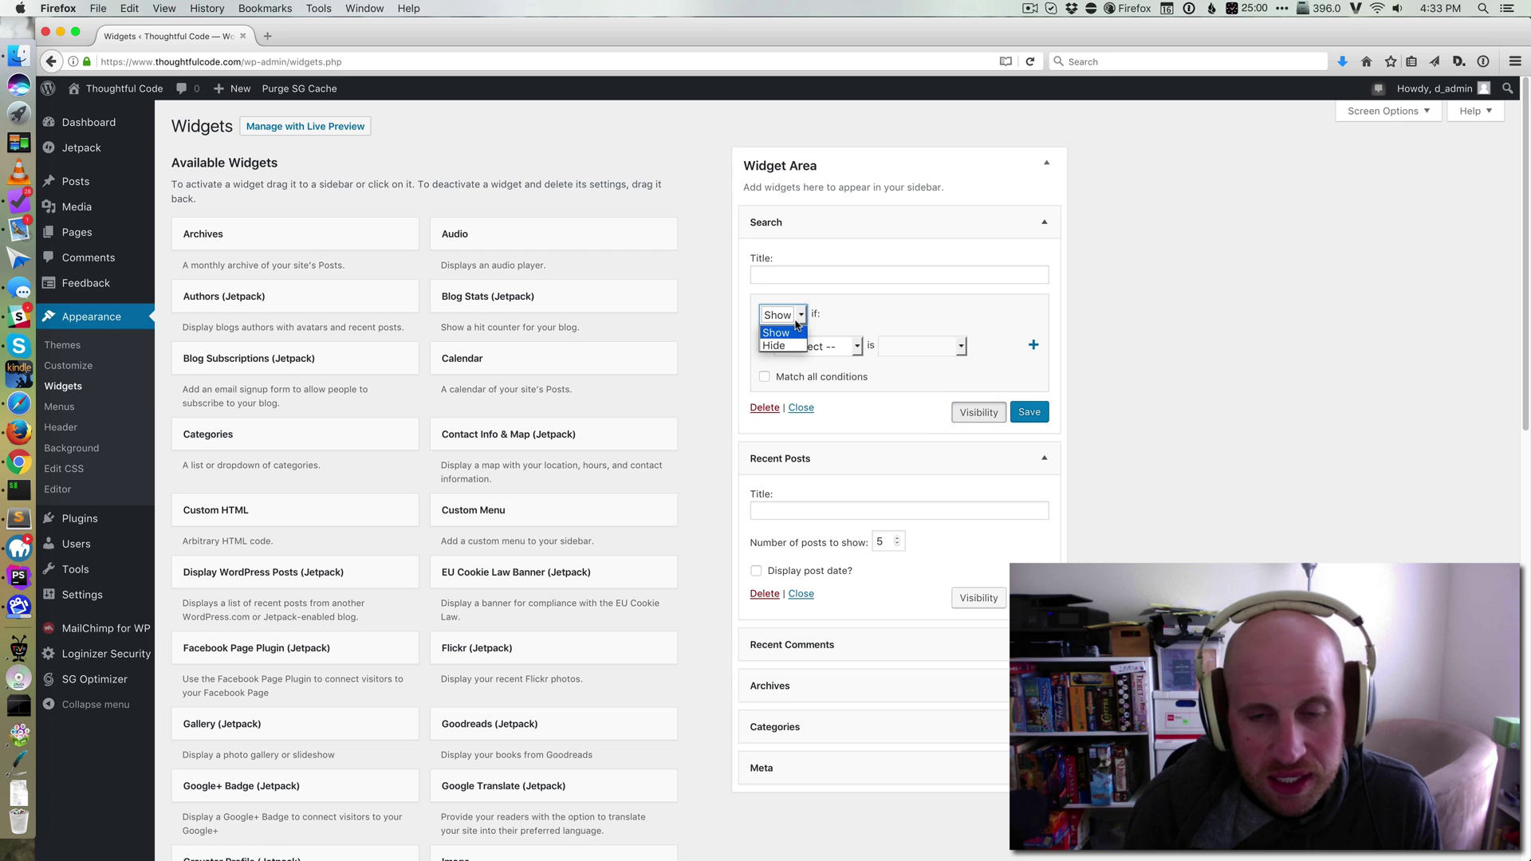
pyautogui.click(798, 321)
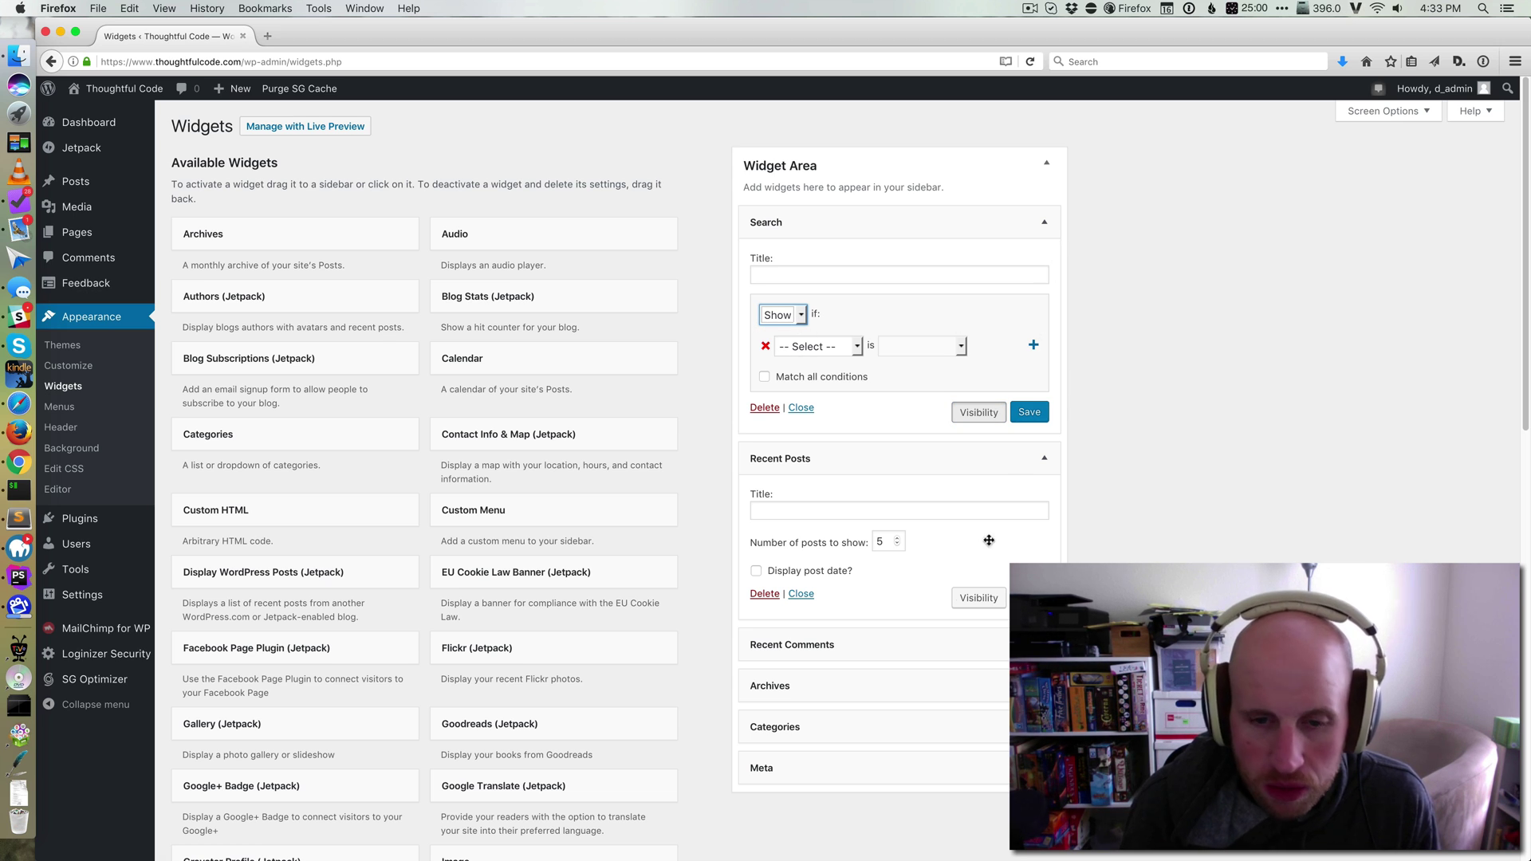
# - Open the Meta widget's visibility rule, leaving it set to Show
pyautogui.click(886, 769)
pyautogui.scroll(-5, 914, 710)
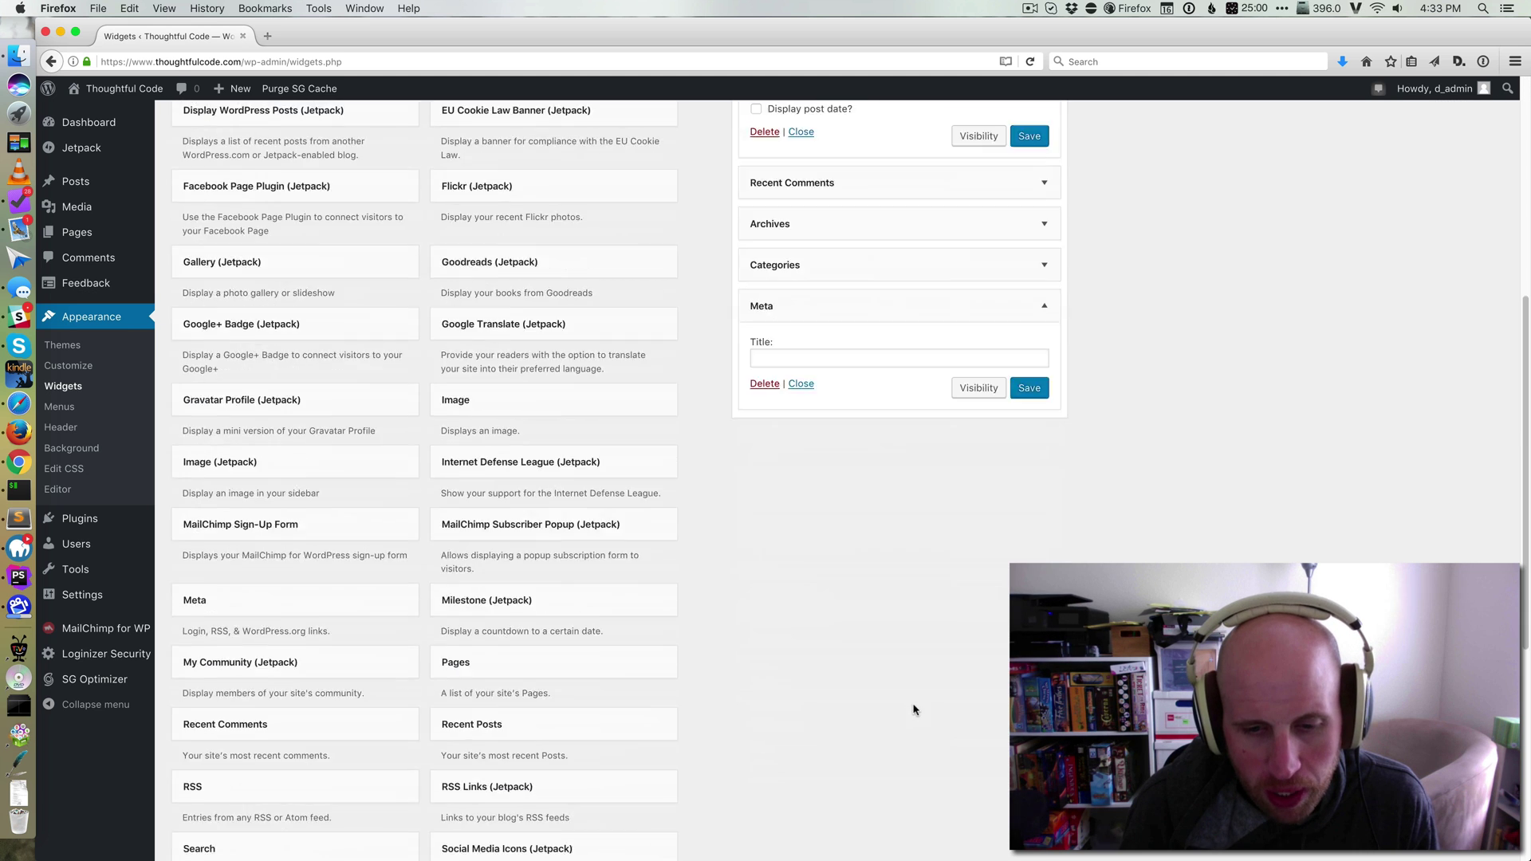
pyautogui.scroll(-3, 914, 709)
pyautogui.scroll(8, 813, 502)
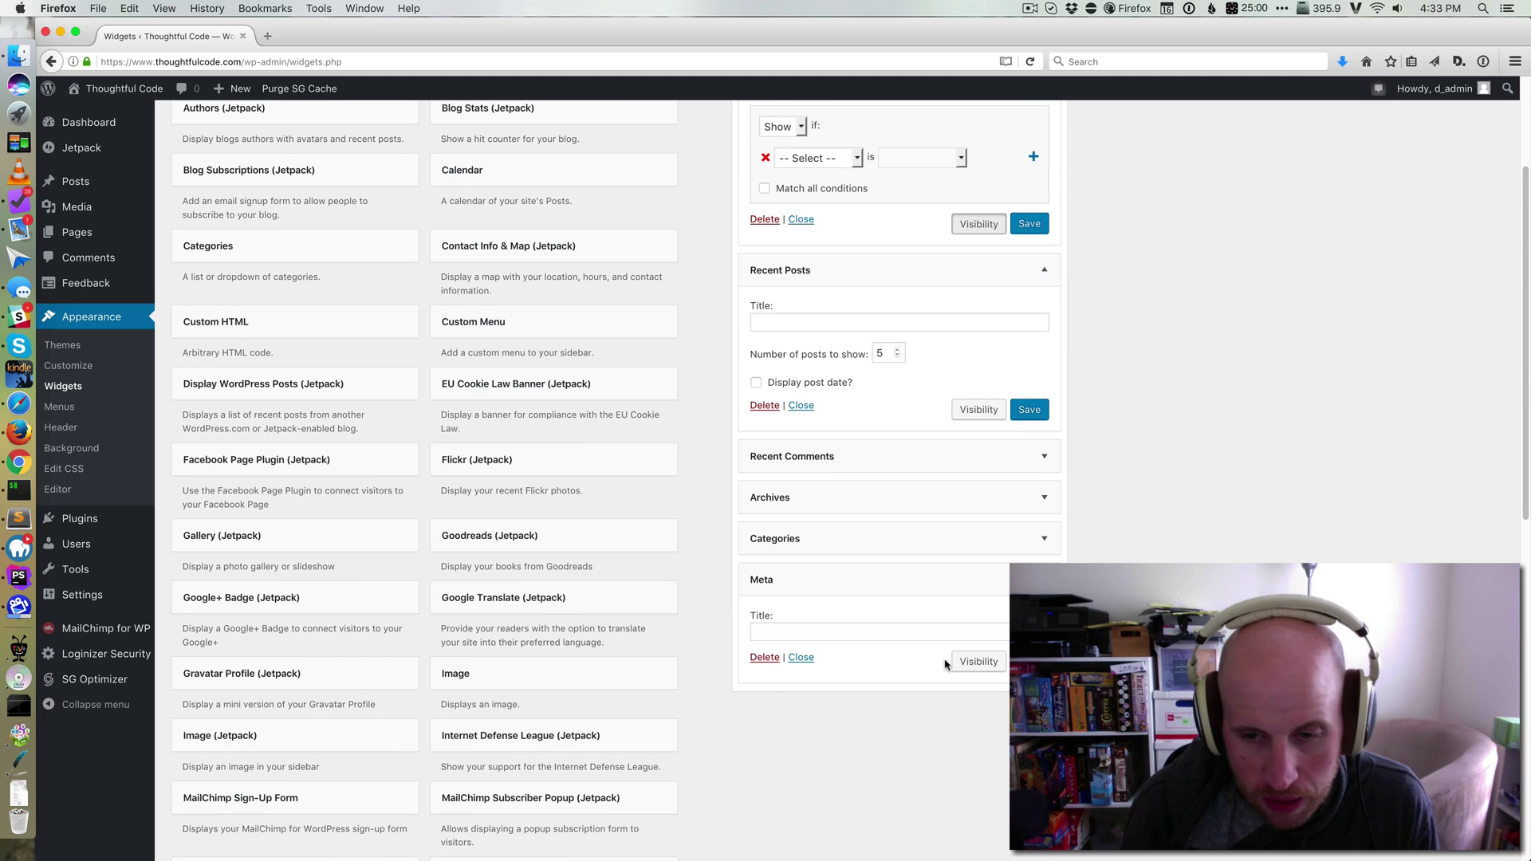
pyautogui.click(978, 661)
pyautogui.click(783, 671)
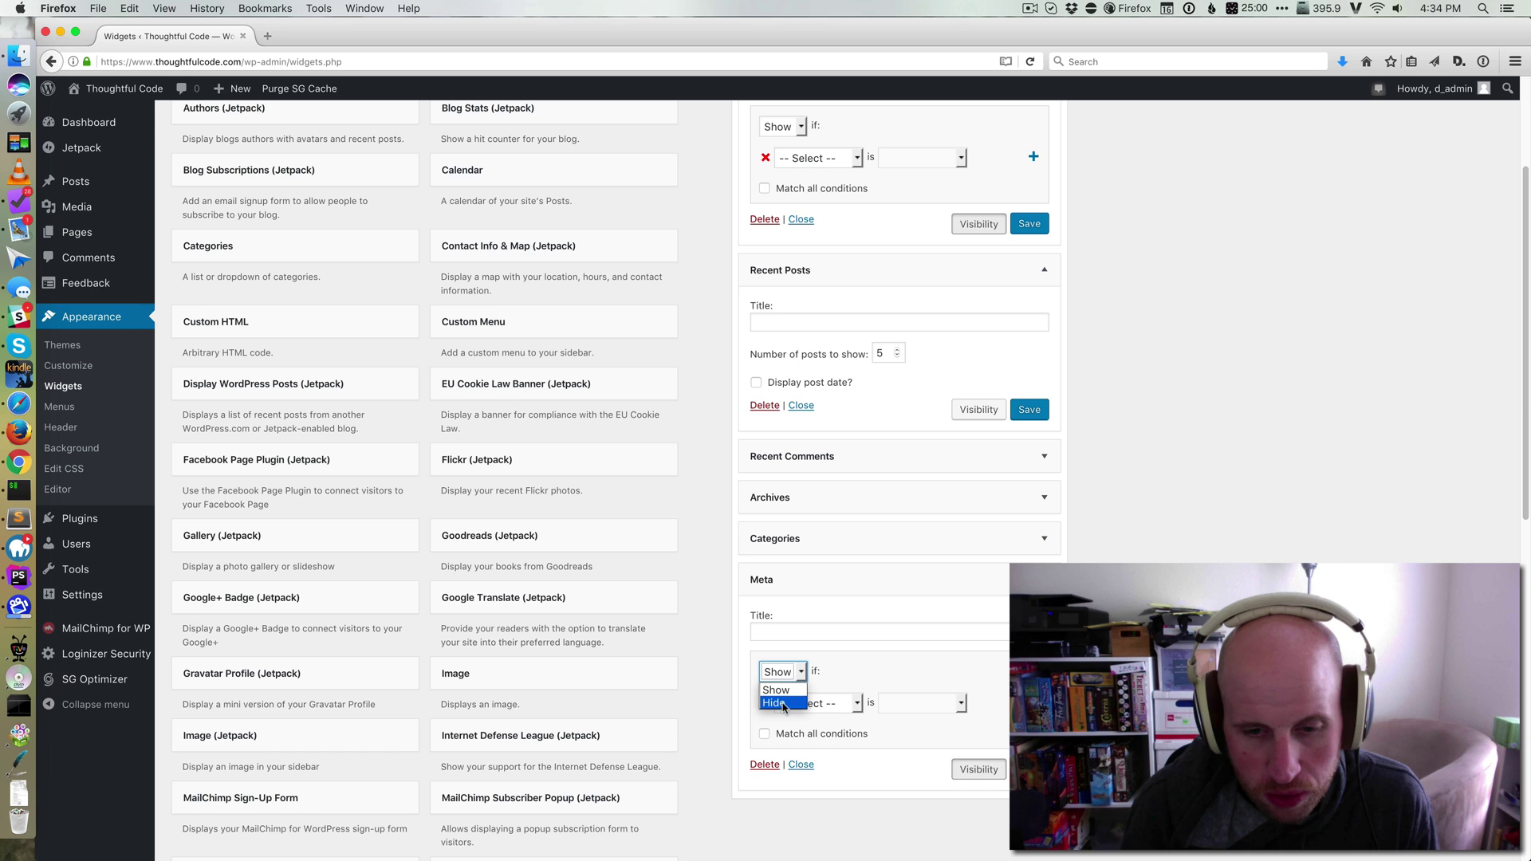
pyautogui.click(783, 703)
pyautogui.click(801, 672)
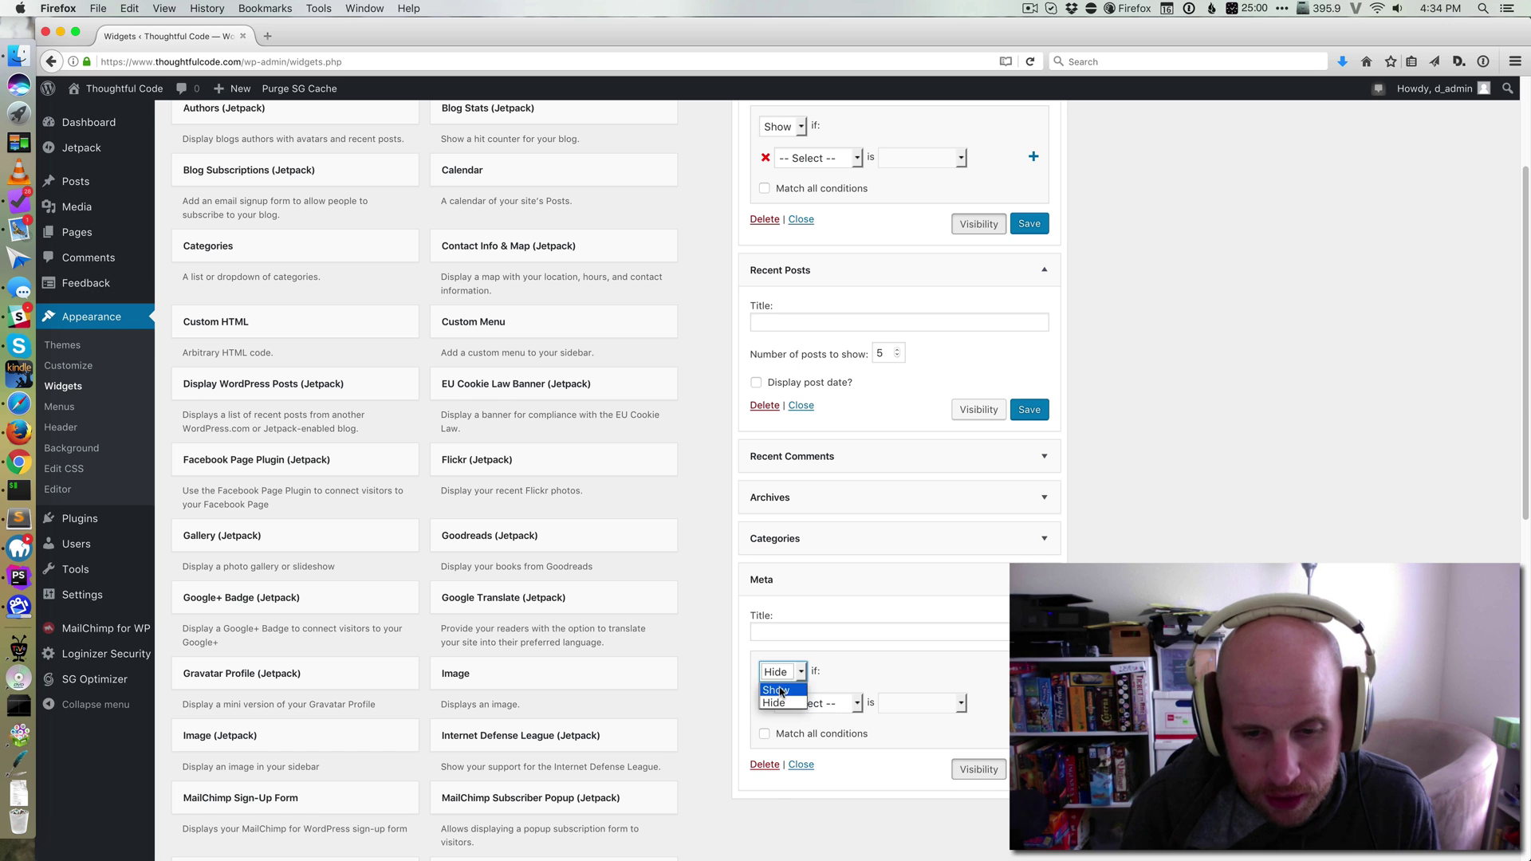
# - Set Meta's condition to Page is Front page and visit the live site
pyautogui.click(819, 703)
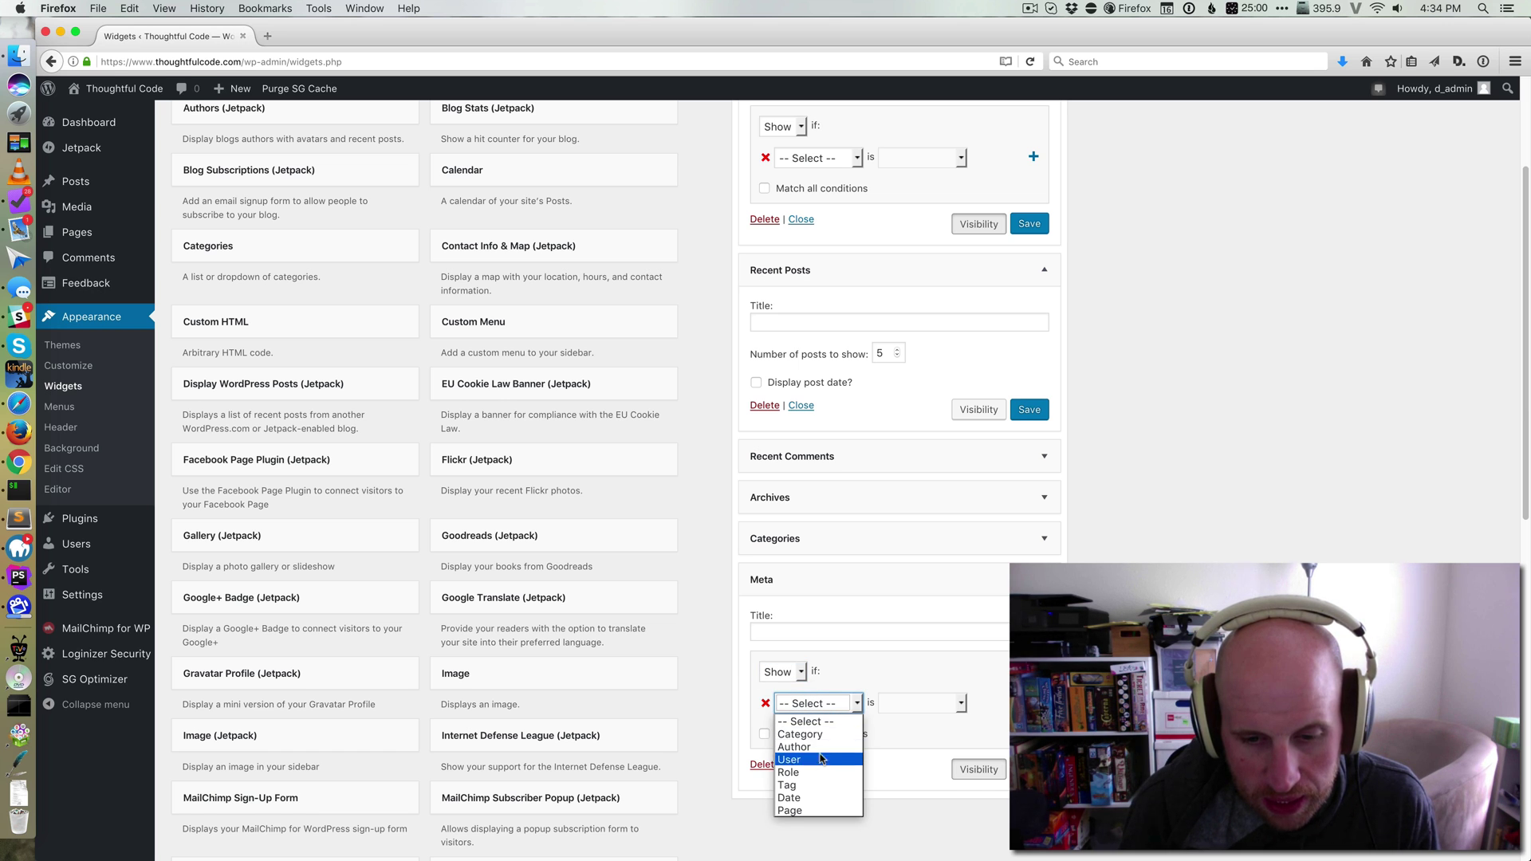
pyautogui.click(790, 811)
pyautogui.click(941, 700)
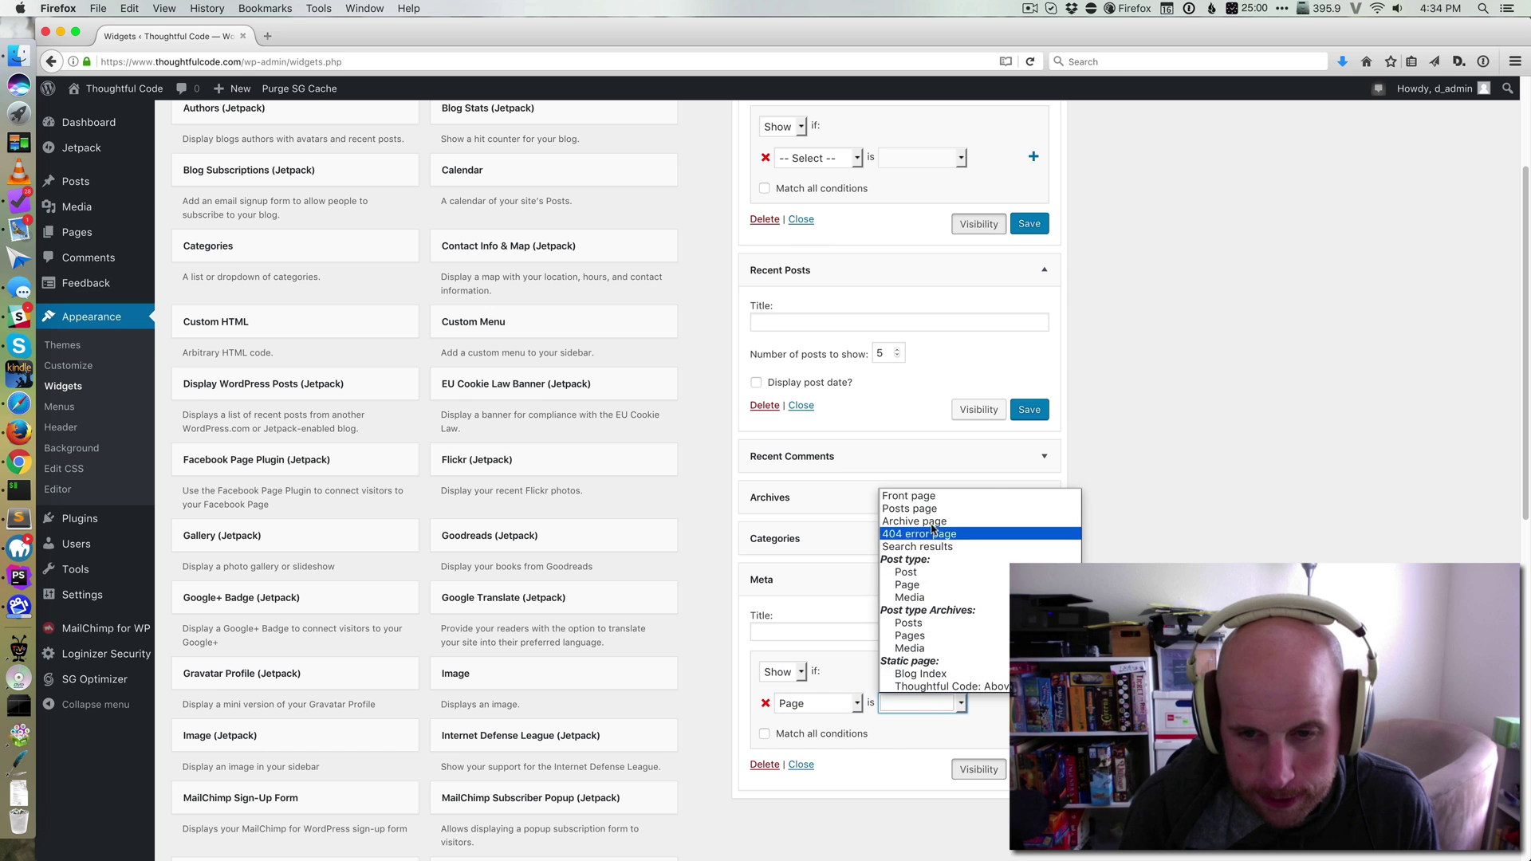
pyautogui.click(909, 495)
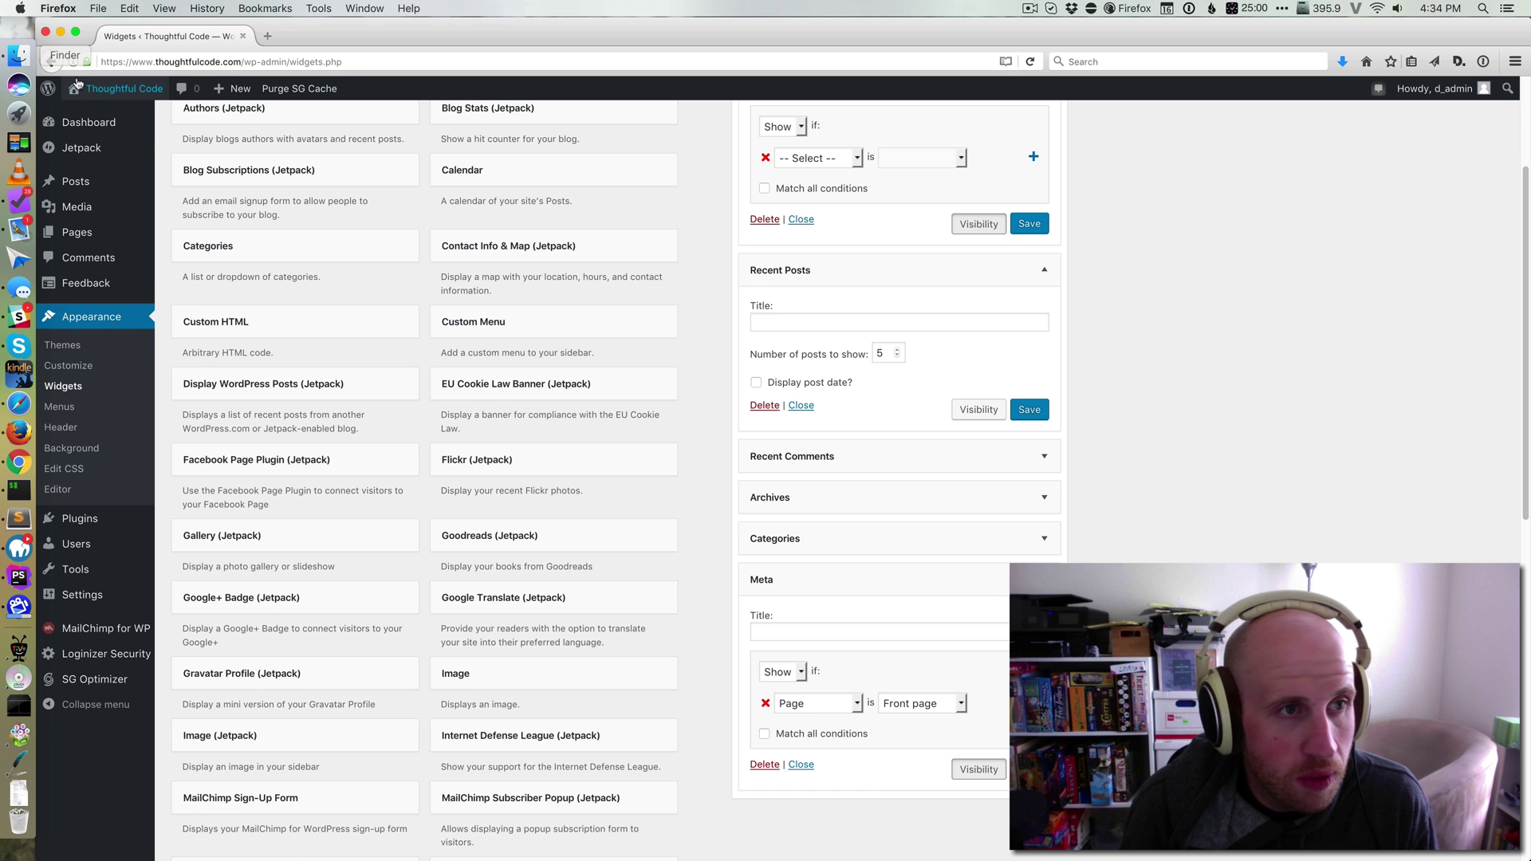
pyautogui.click(123, 87)
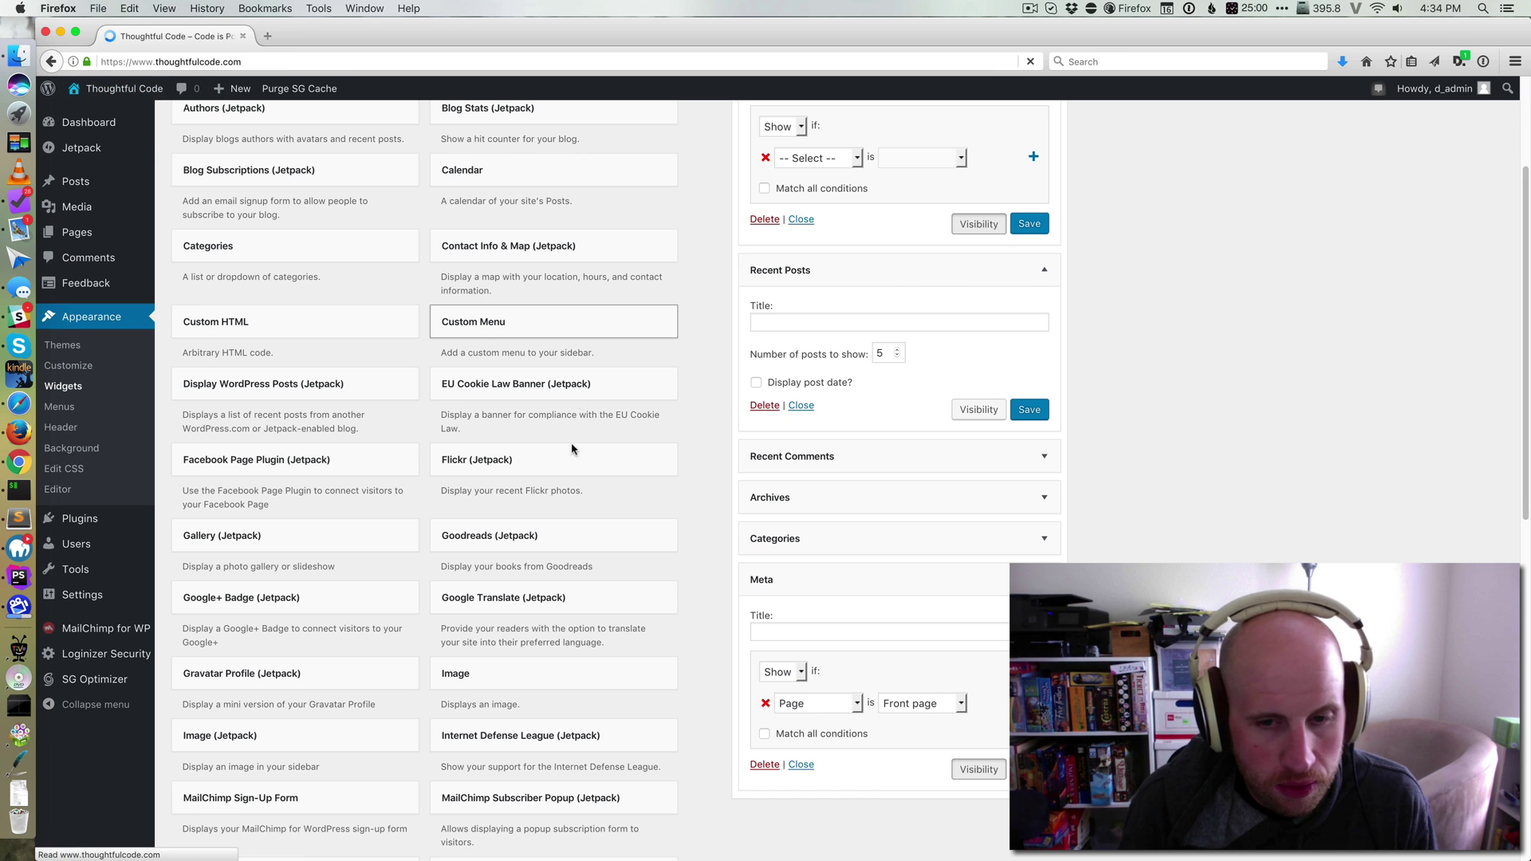
pyautogui.scroll(-5, 453, 517)
pyautogui.scroll(5, 499, 521)
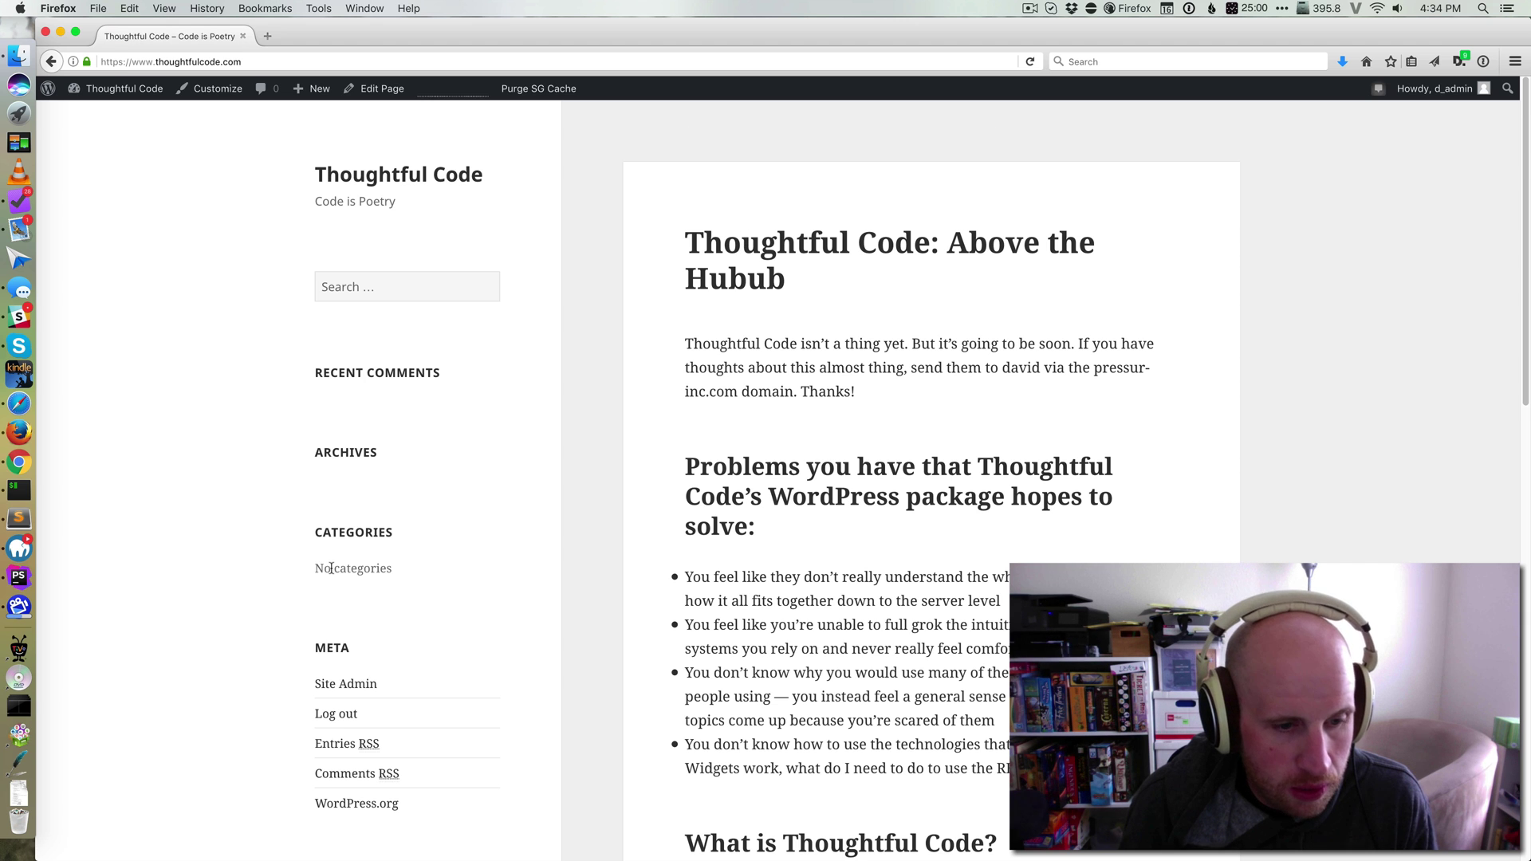
pyautogui.scroll(-10, 670, 562)
pyautogui.scroll(5, 359, 329)
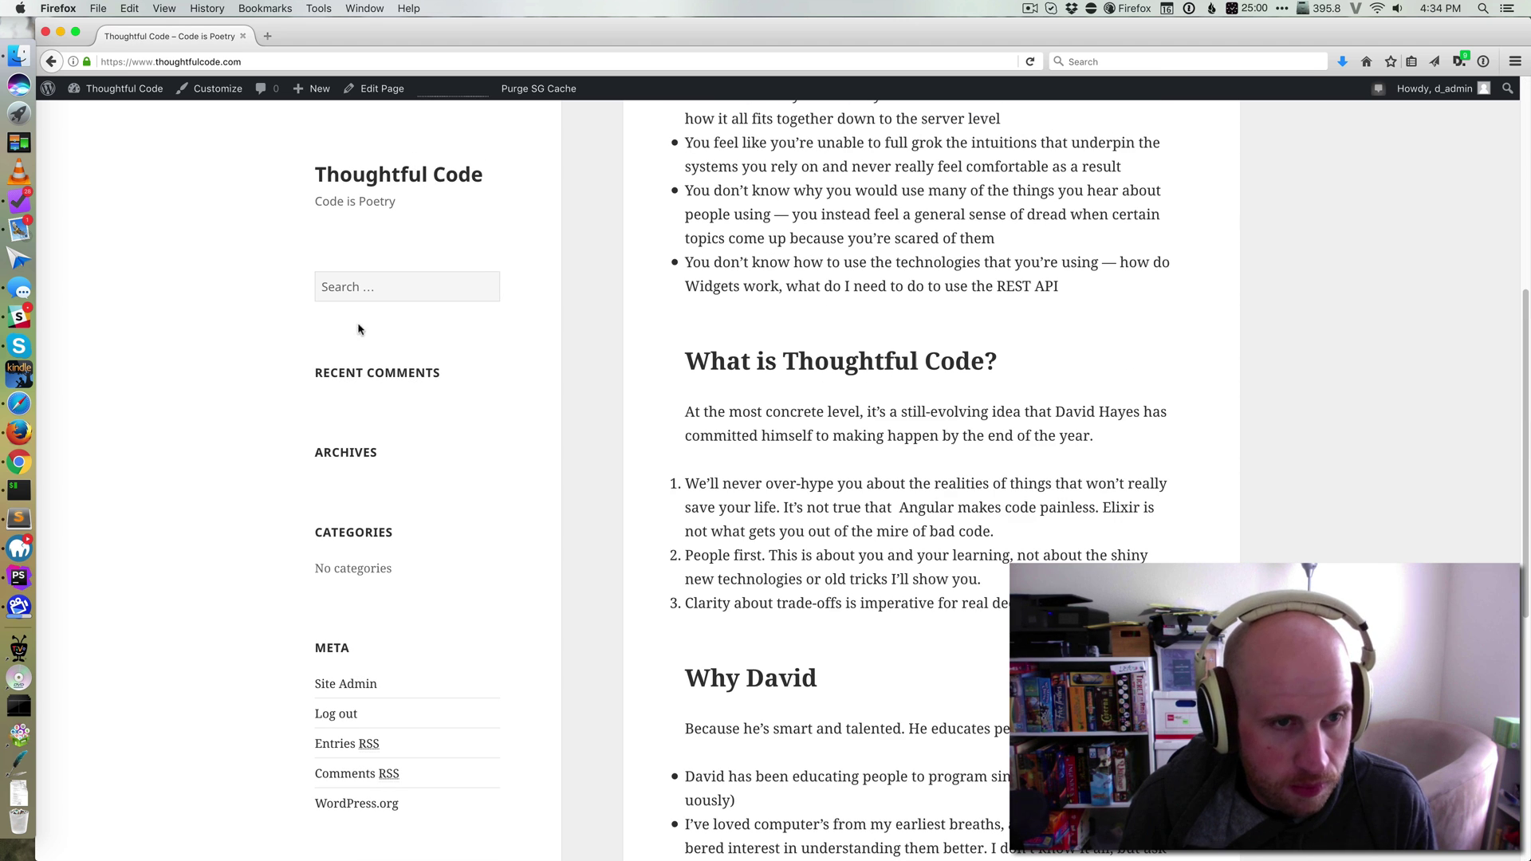
# - Search the live site for 'sear' to reach a Nothing Found page without Meta
pyautogui.click(371, 285)
pyautogui.write('sear')
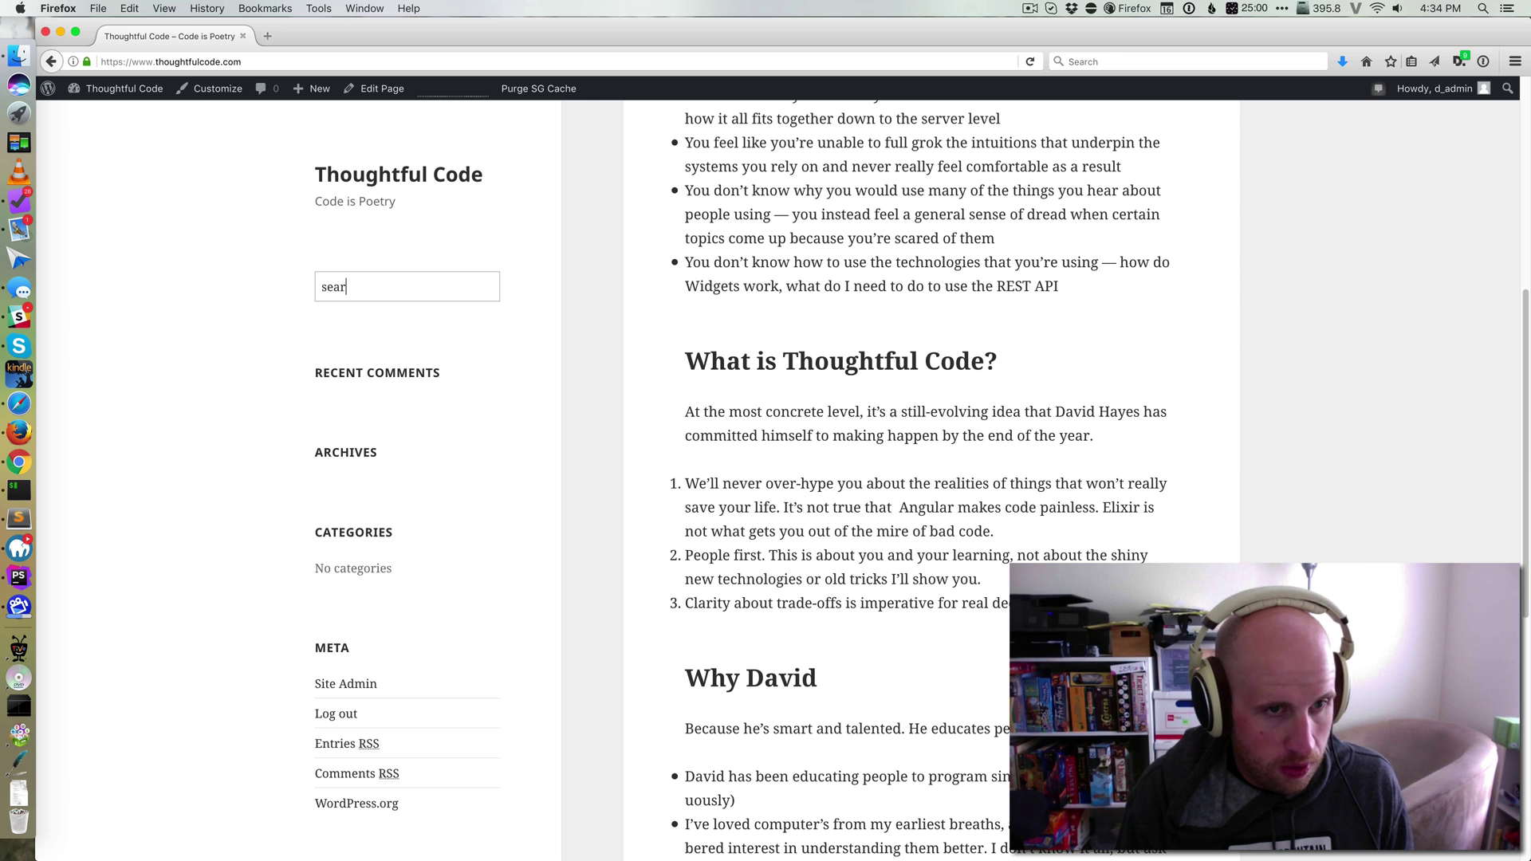
pyautogui.press('Return')
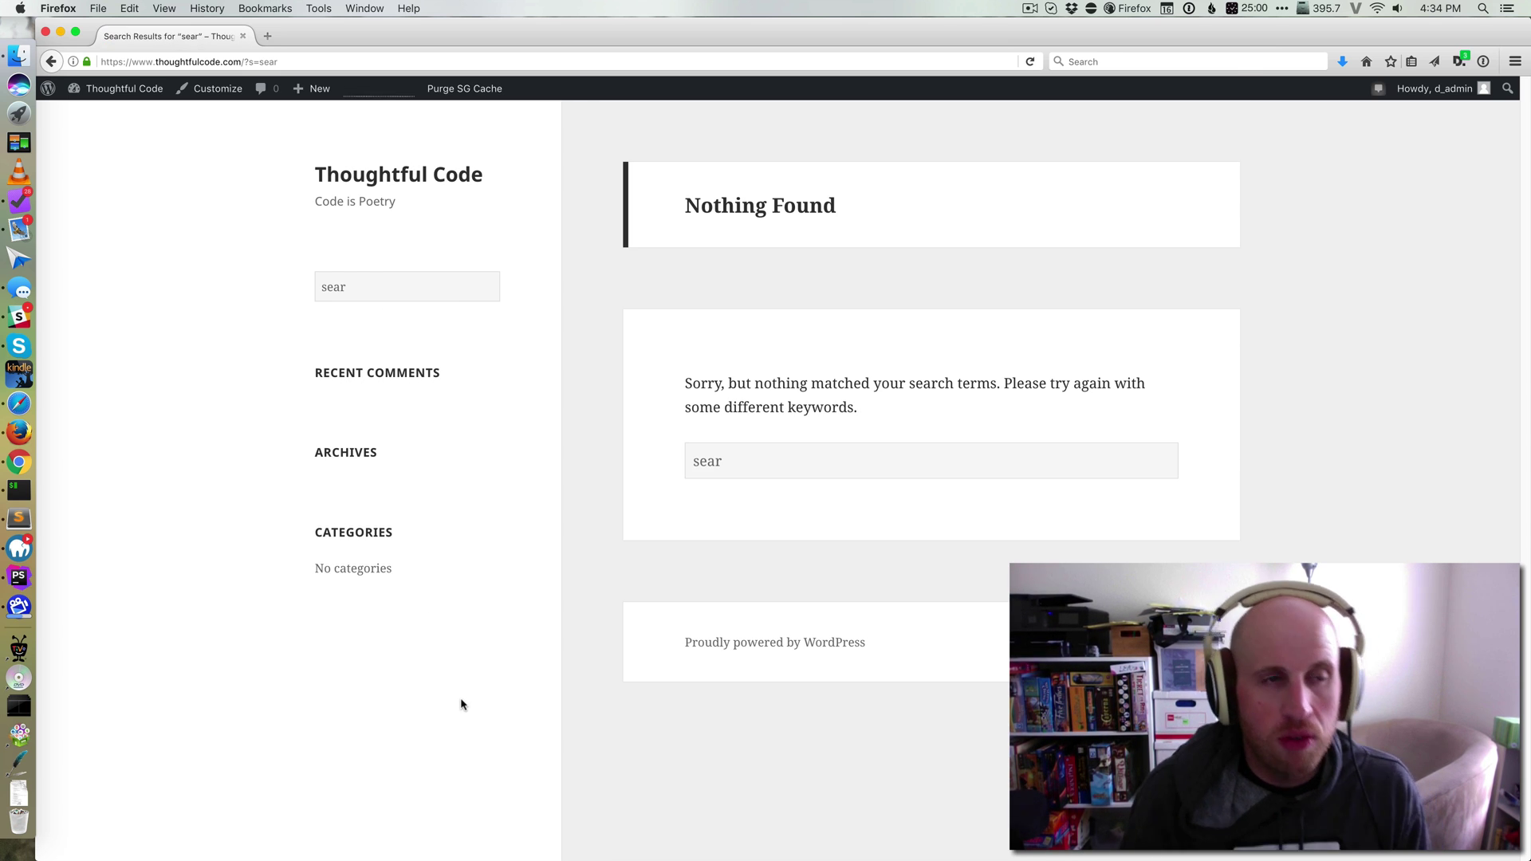
# - Go back to the homepage, then reopen the wp-admin Widgets page from the admin bar
pyautogui.press('super+Left')
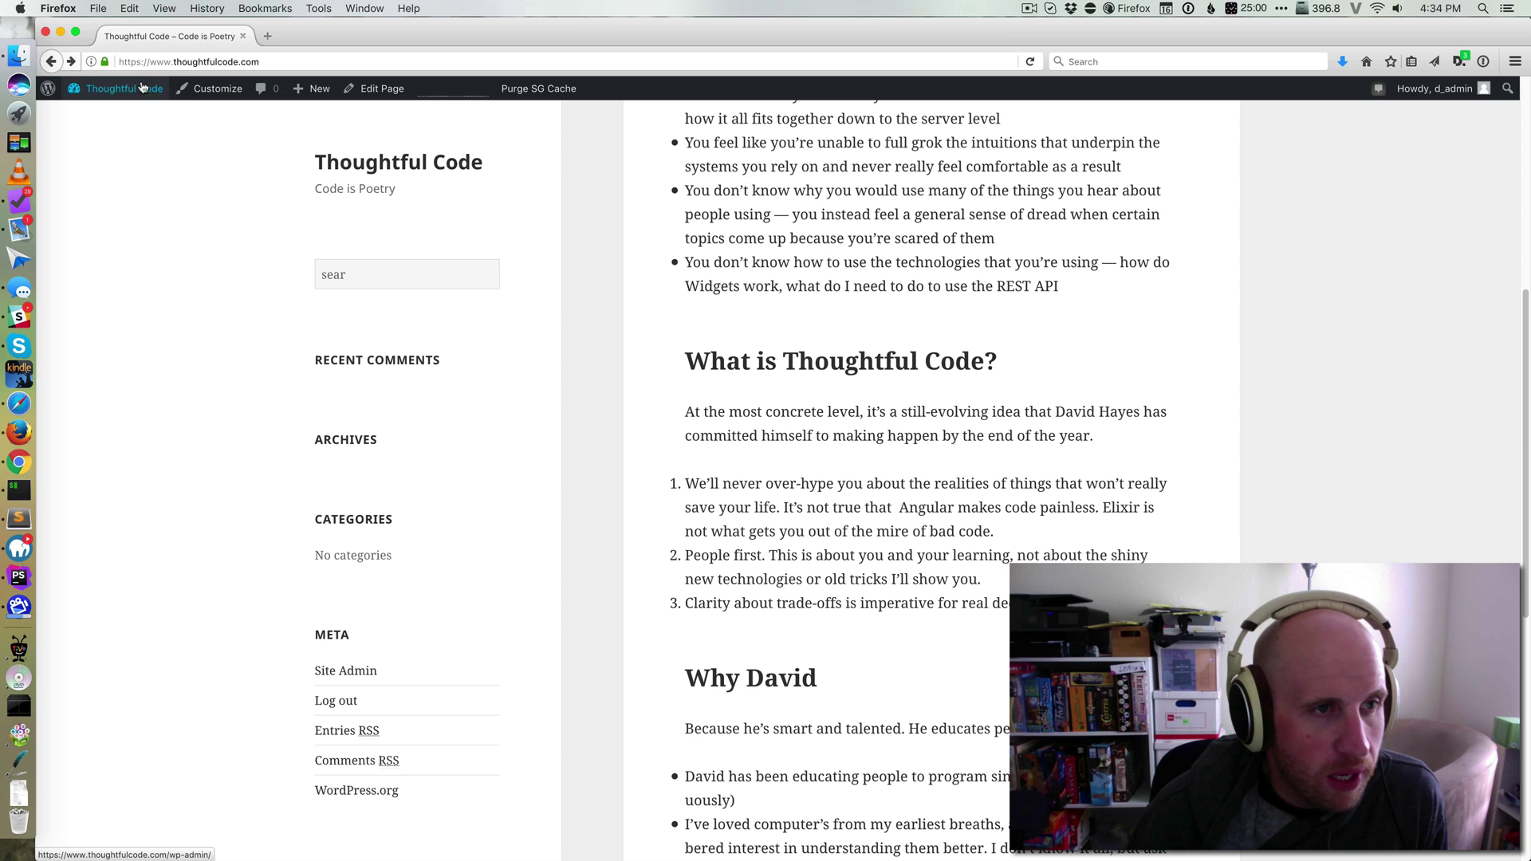
pyautogui.moveTo(120, 89)
pyautogui.click(164, 178)
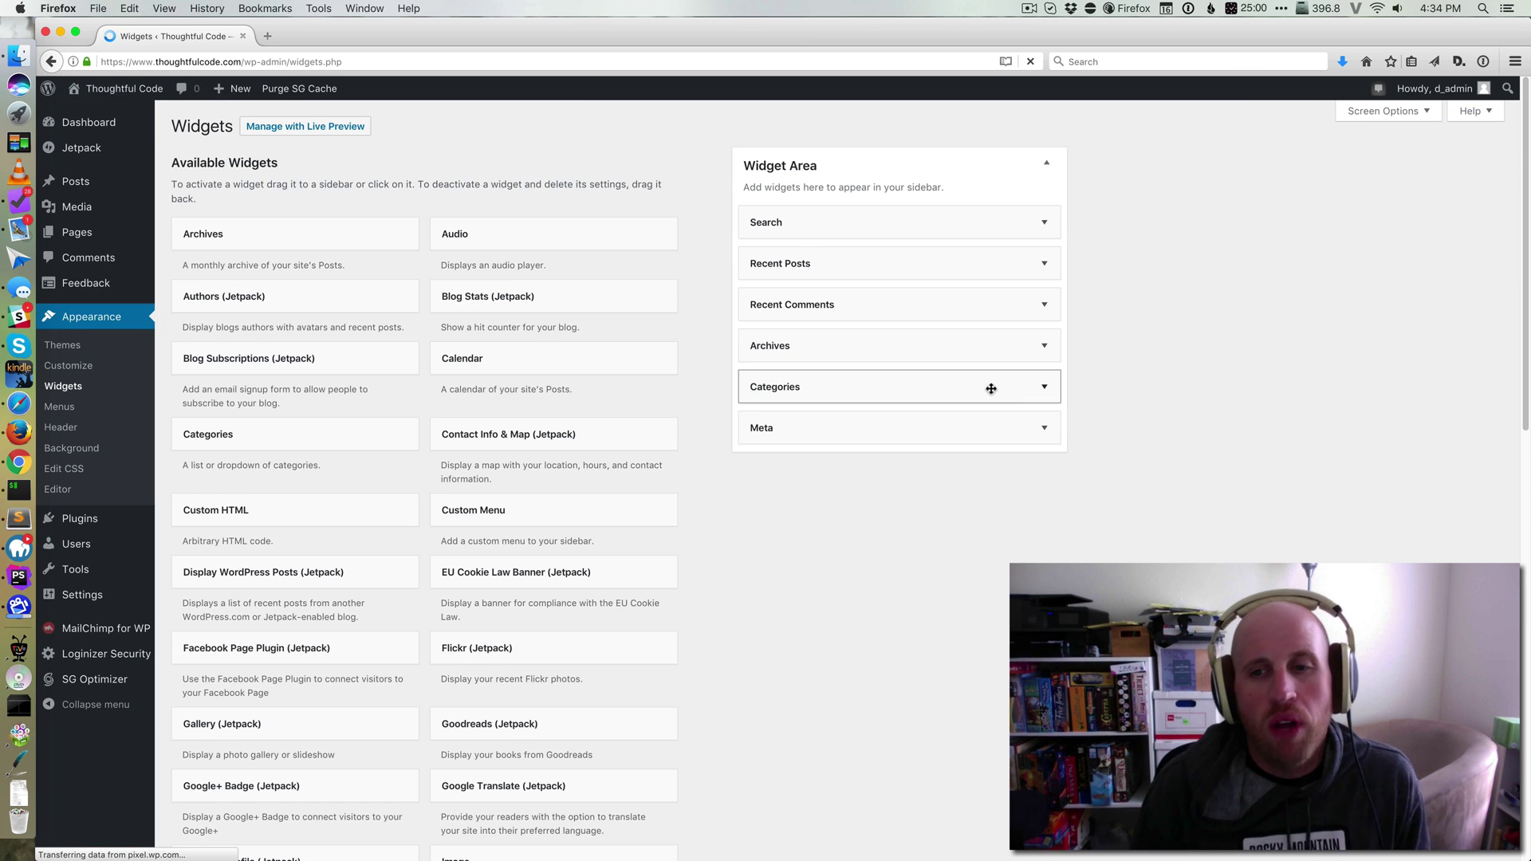
# - Reopen Meta's 'Show if Page is Front page' rule, testing the add, remove and Show controls
pyautogui.click(1030, 428)
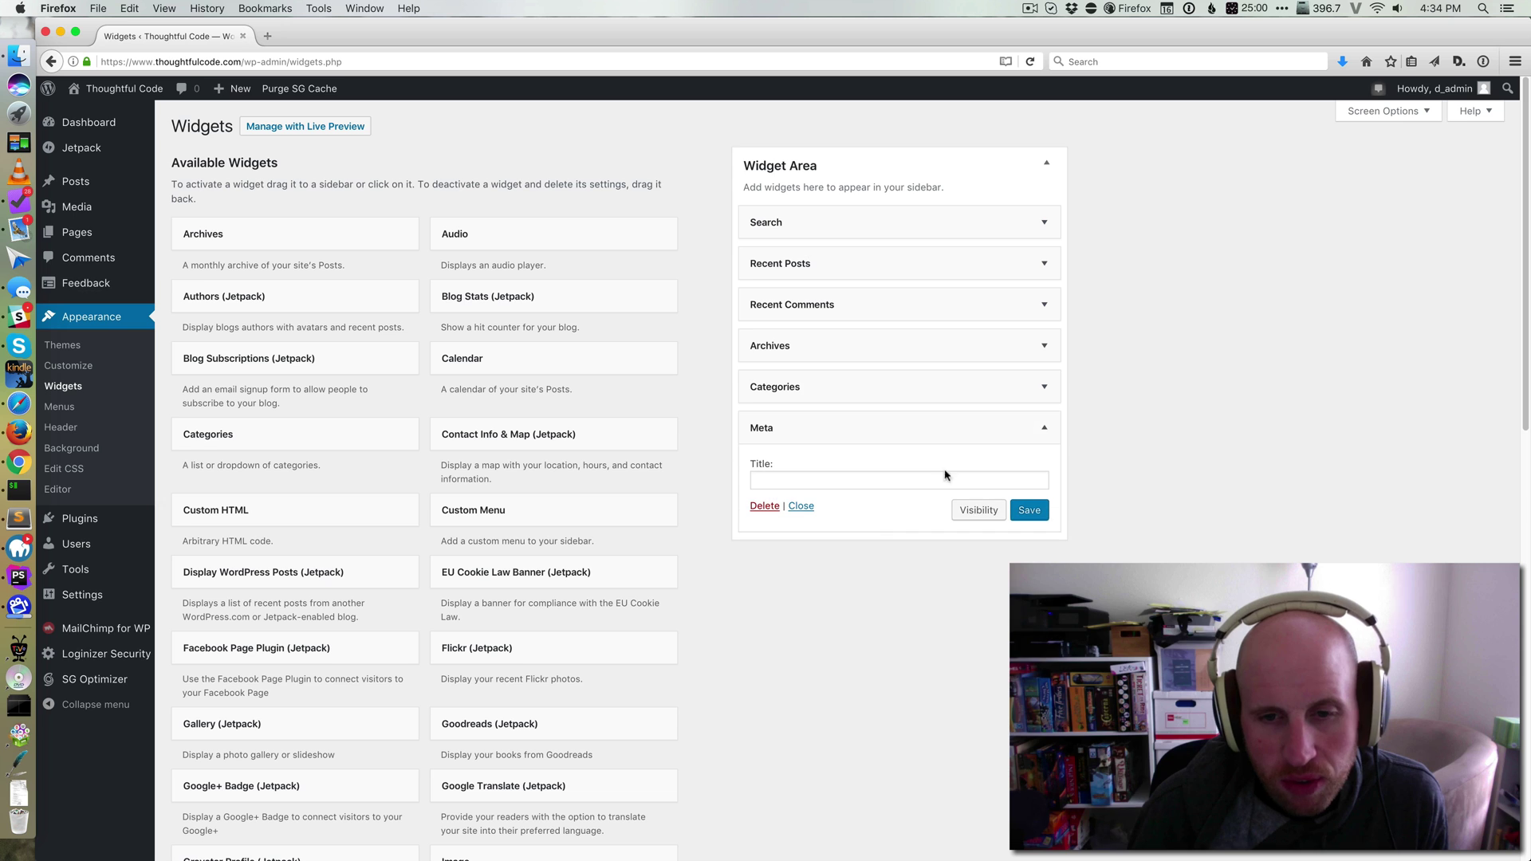
pyautogui.click(978, 511)
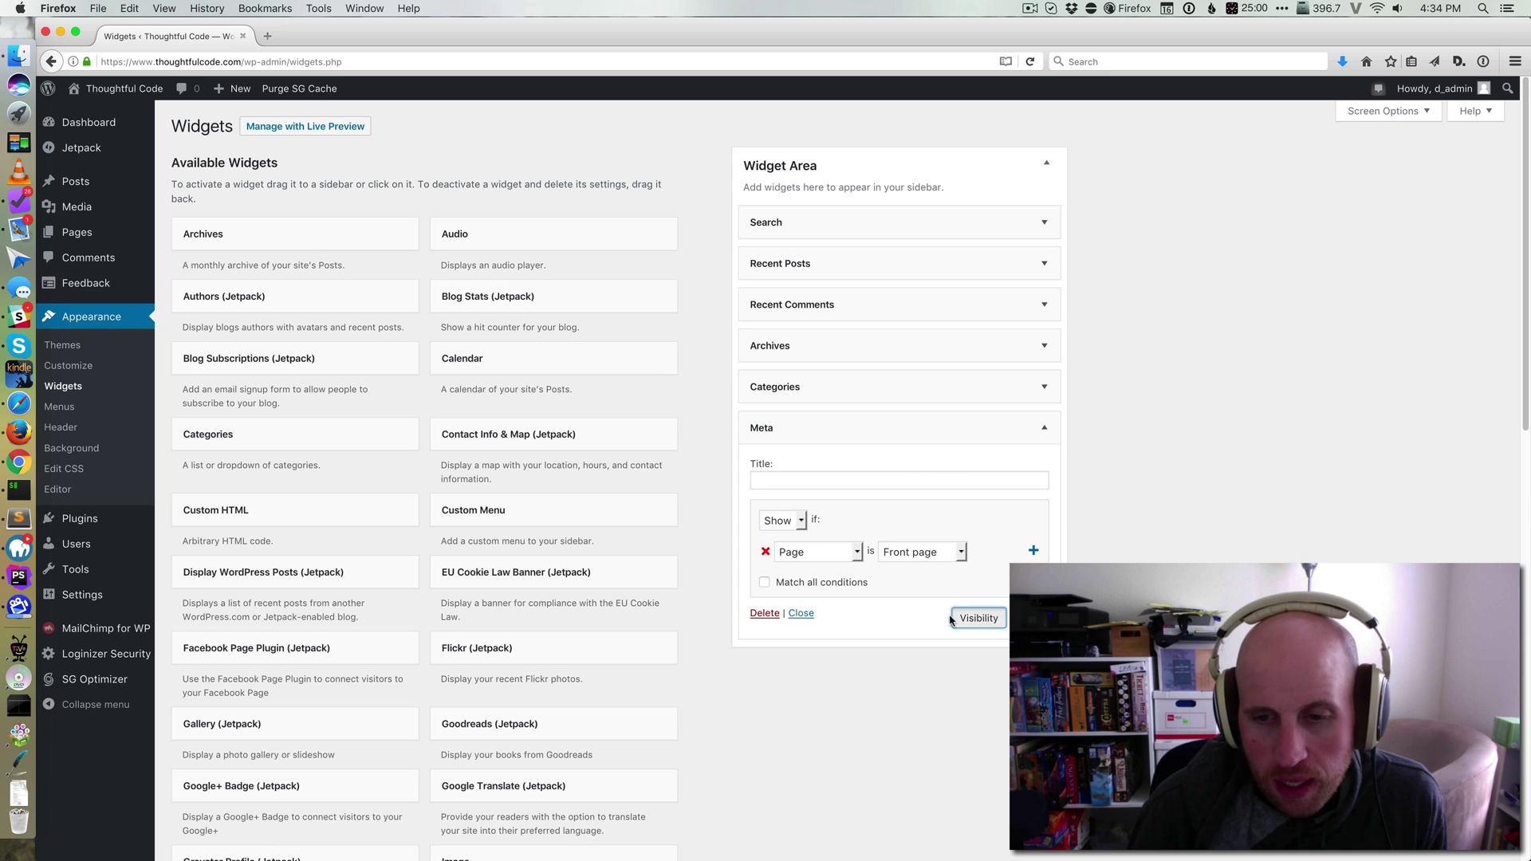
pyautogui.click(952, 619)
pyautogui.click(969, 527)
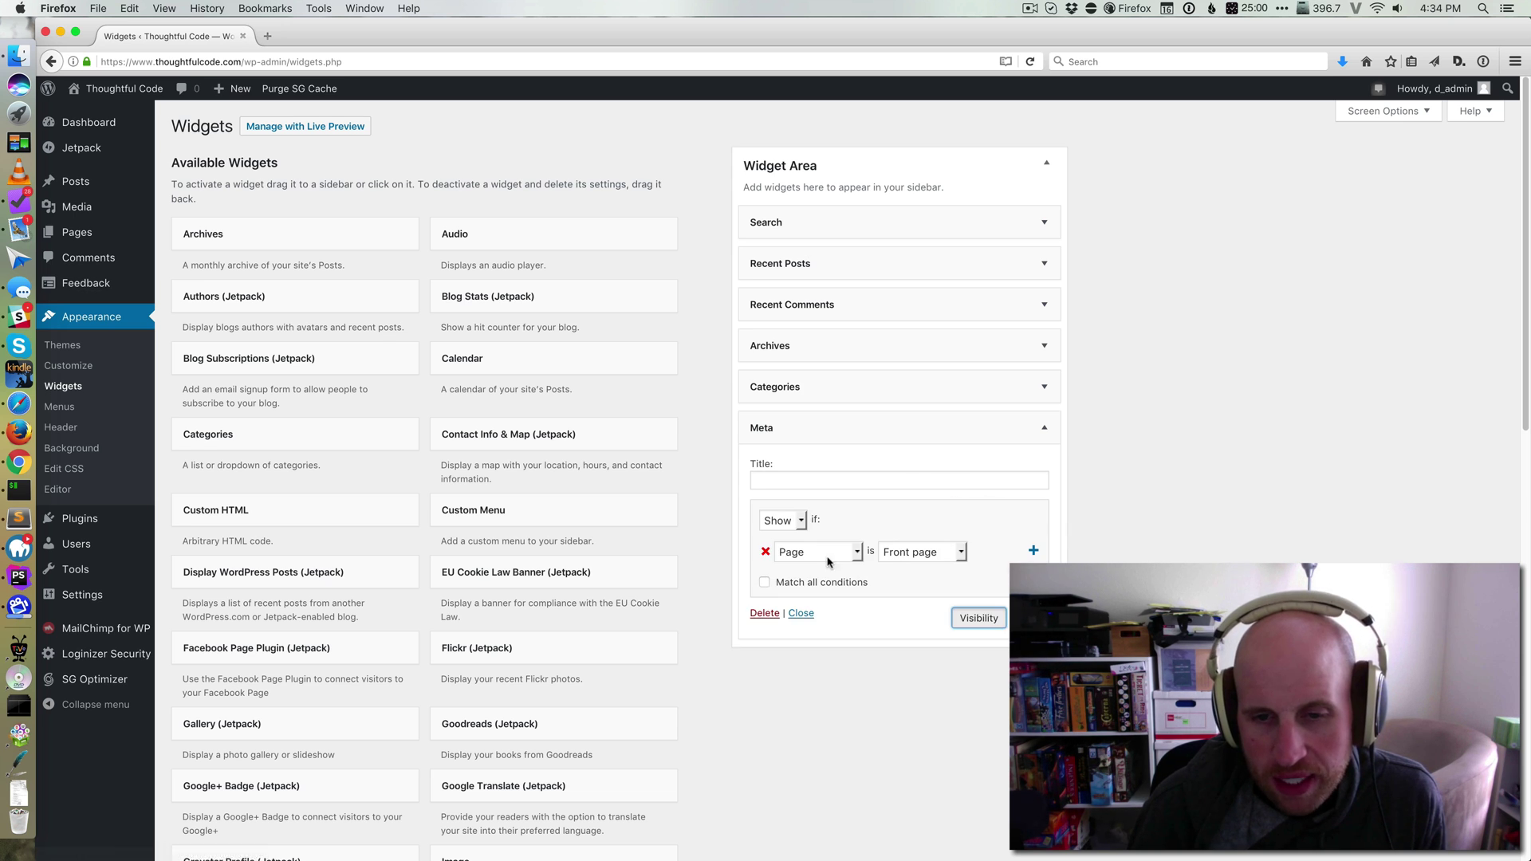
pyautogui.click(1033, 552)
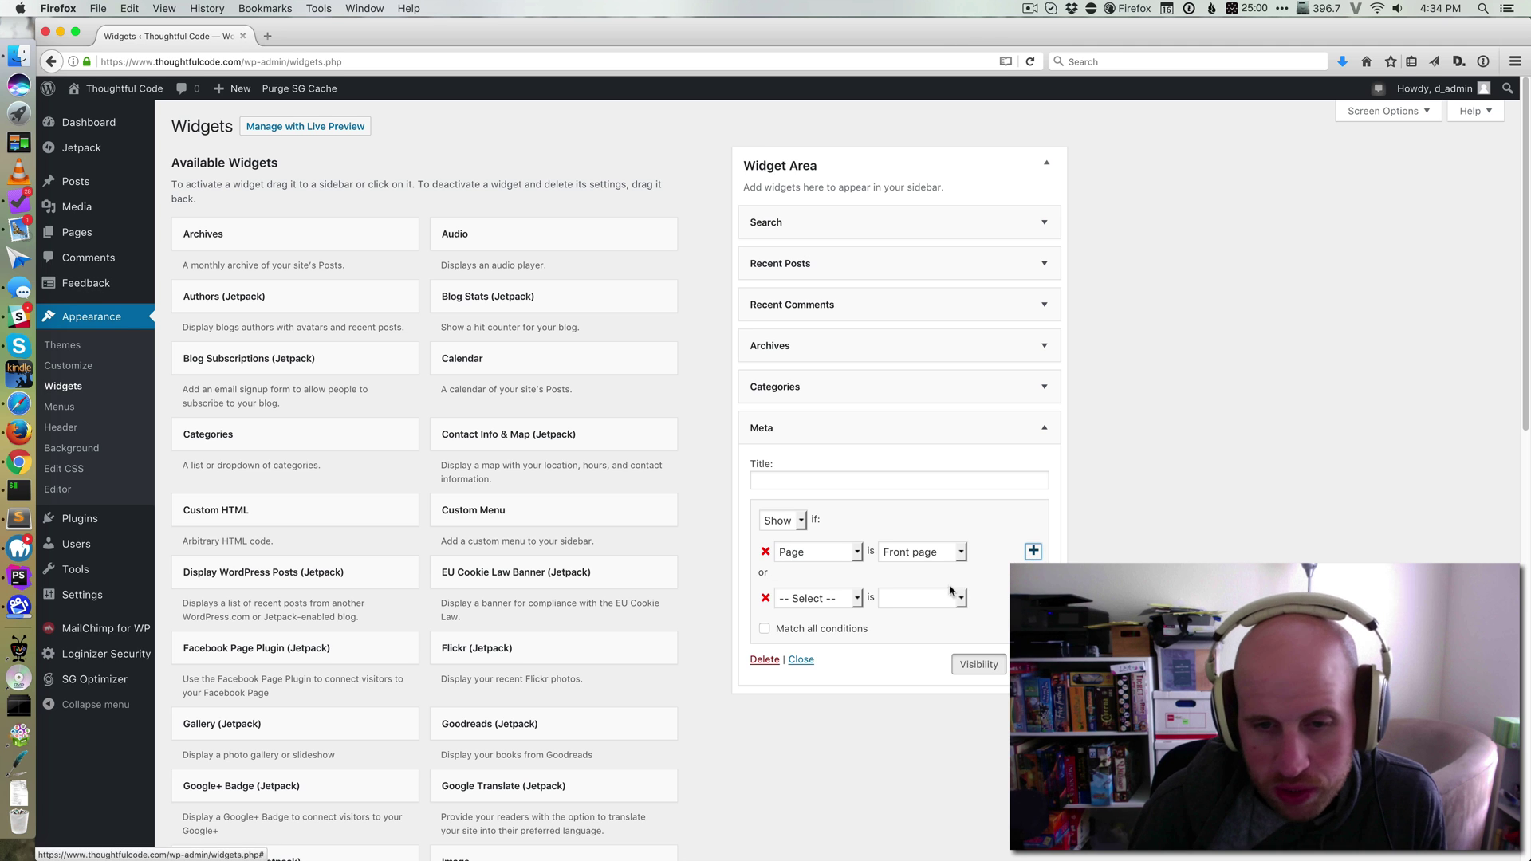
pyautogui.click(766, 596)
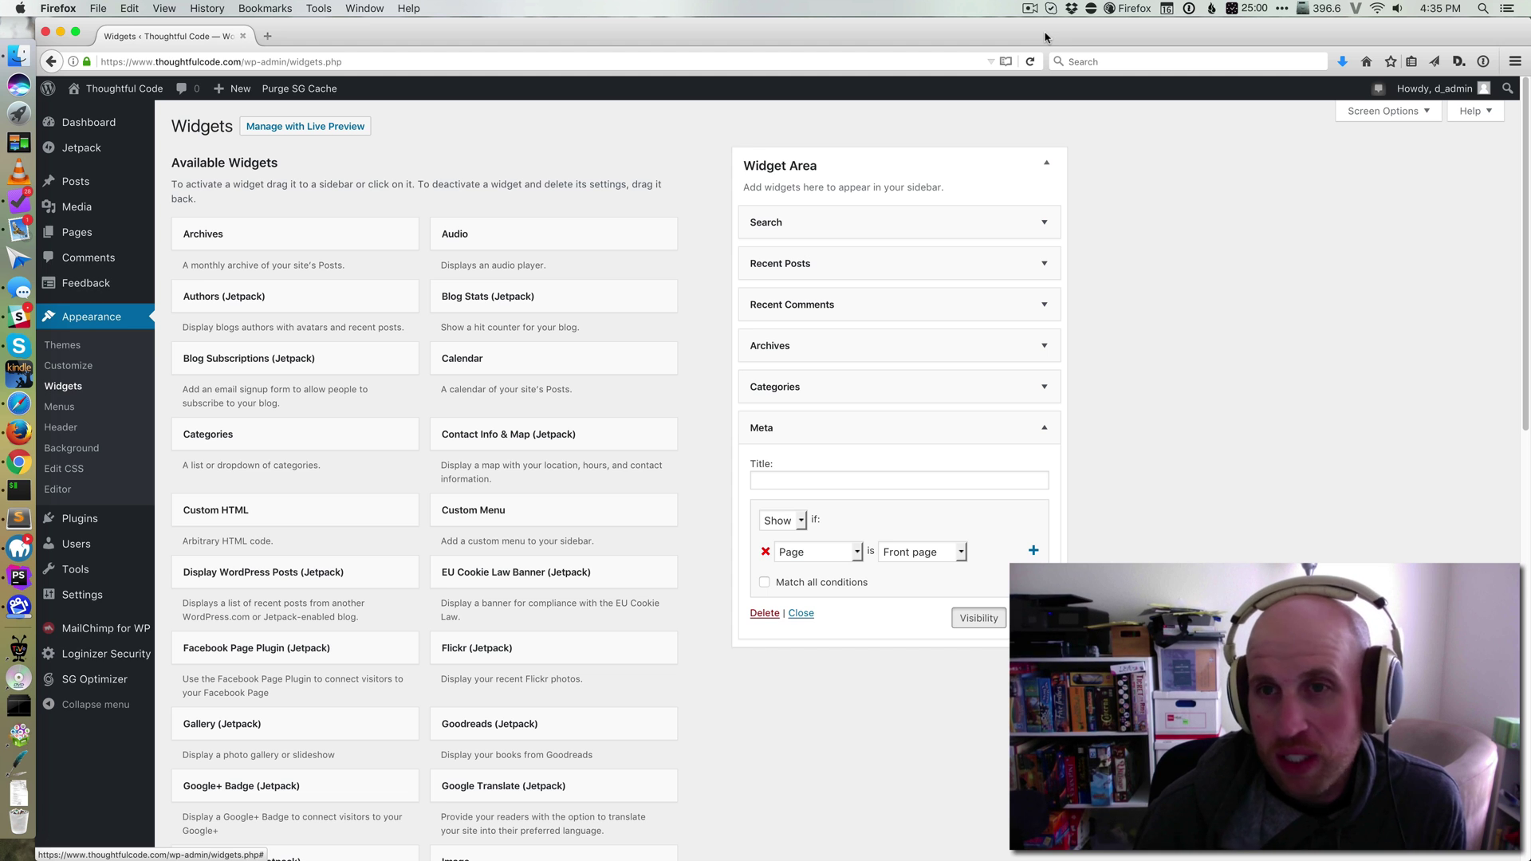
pyautogui.click(803, 523)
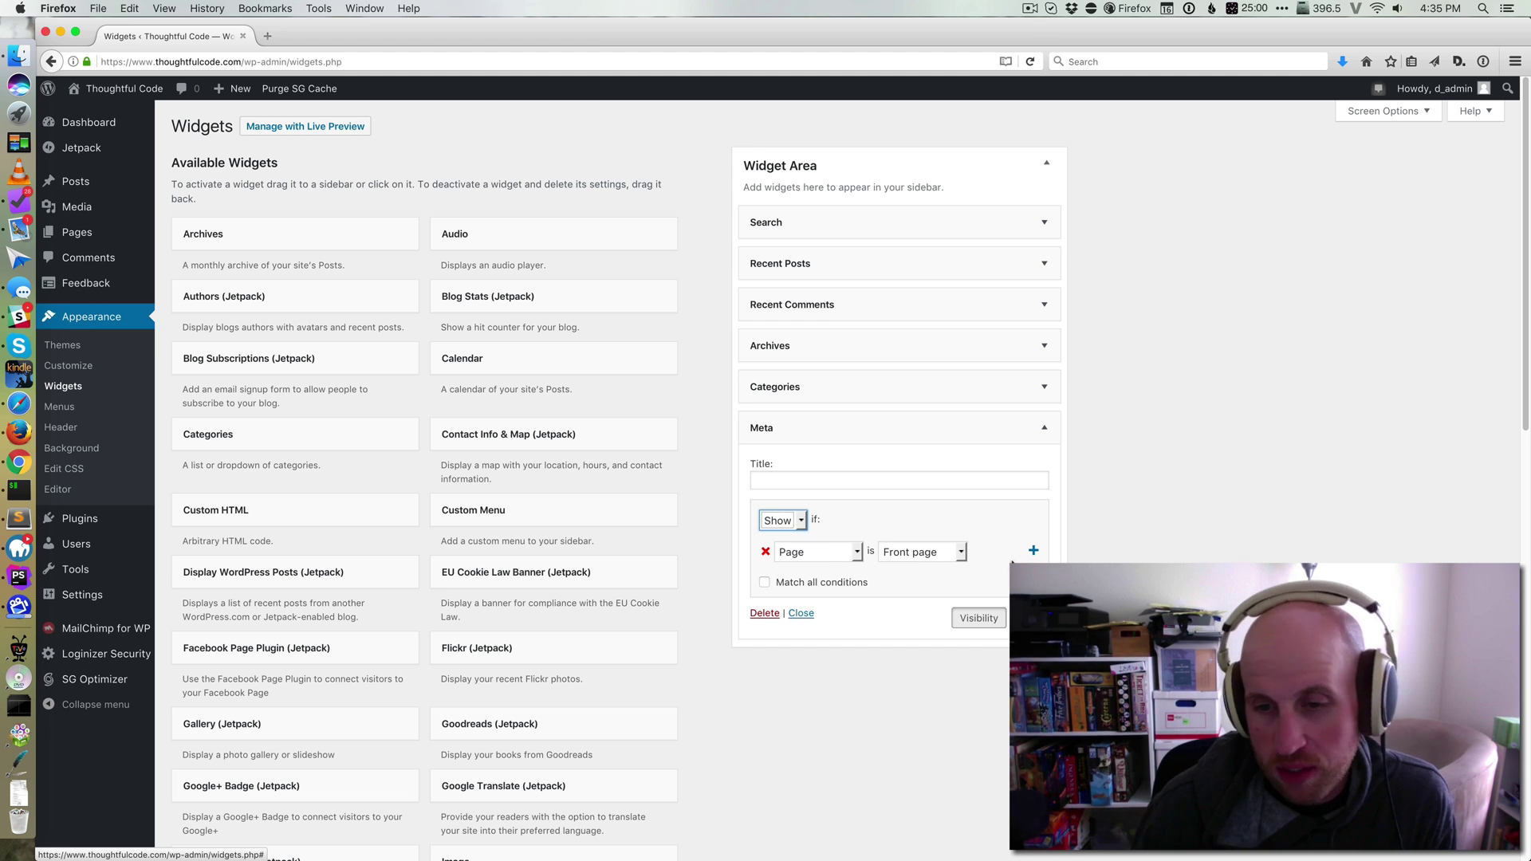